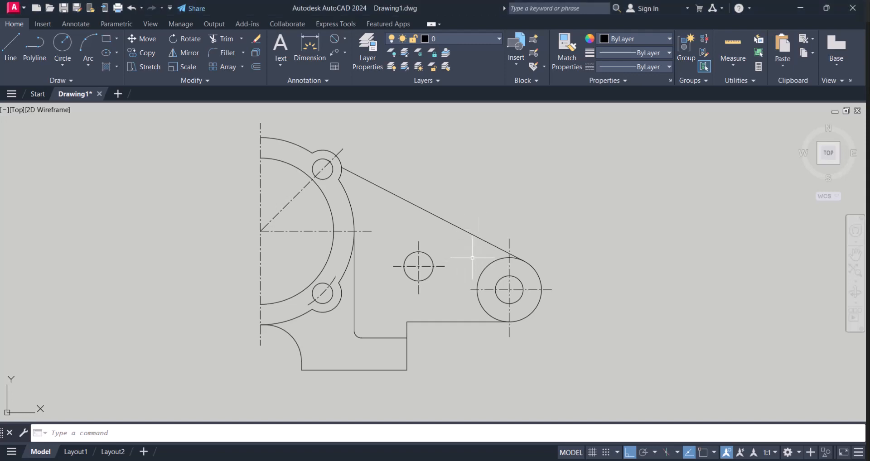
Step: Dimension the length of the base's bottom edge, placing the dimension line below the part
left_click(314, 41)
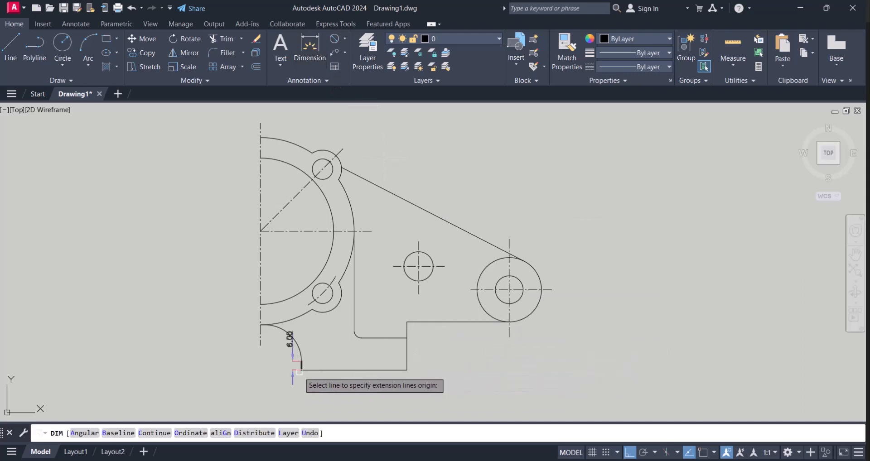
left_click(351, 370)
left_click(352, 395)
middle_click_drag(351, 382, 373, 297)
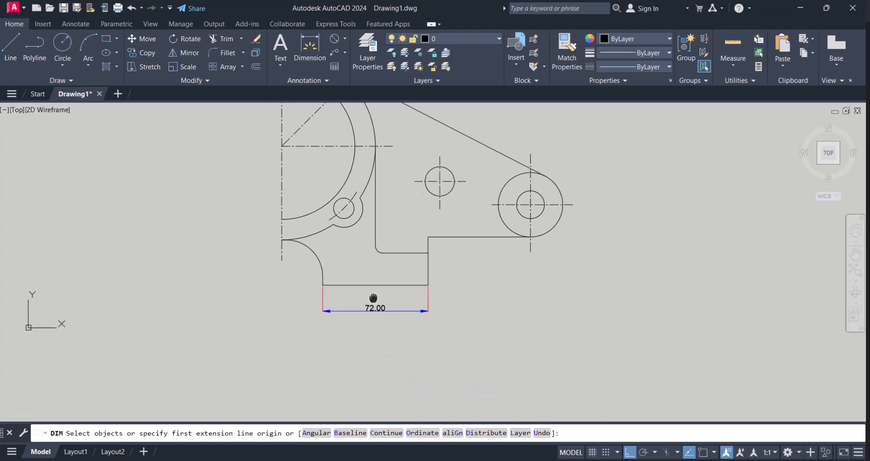
scroll(392, 311, "up", 2)
middle_click_drag(482, 319, 399, 379)
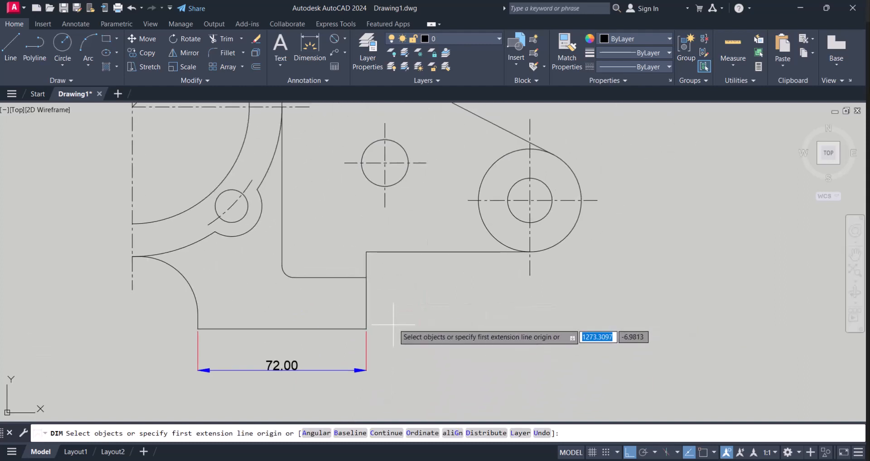
scroll(393, 325, "down", 2)
key("Escape")
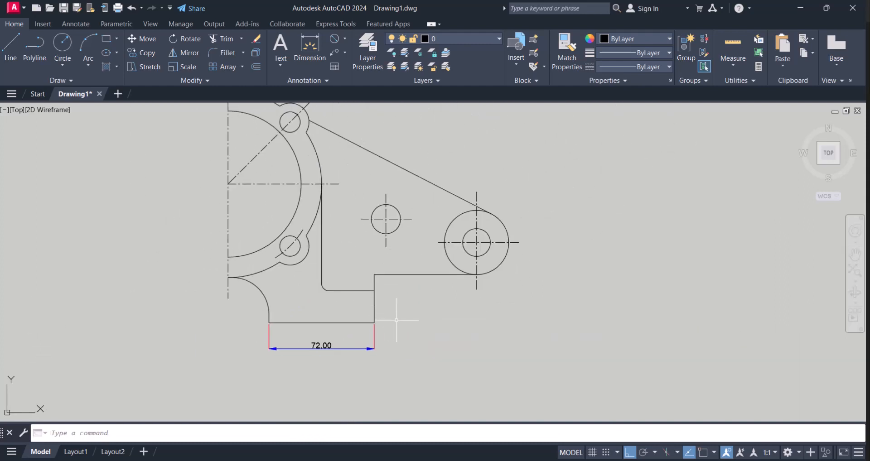
key("space")
key("Escape")
key("space")
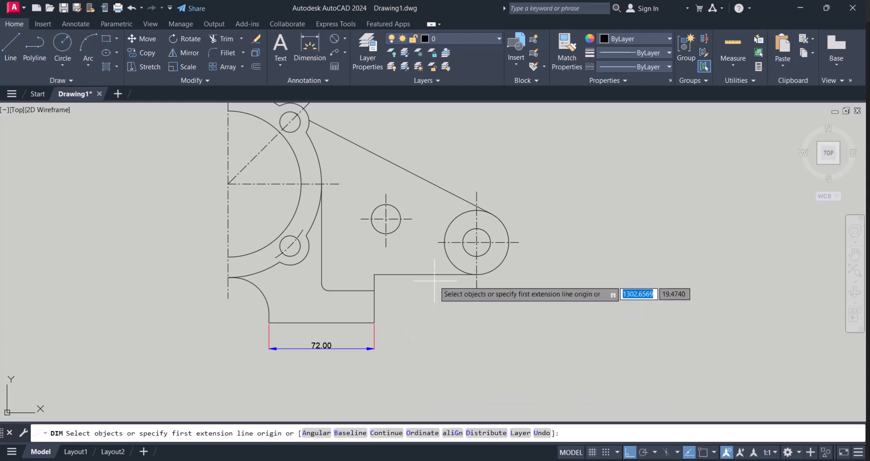
key("Escape")
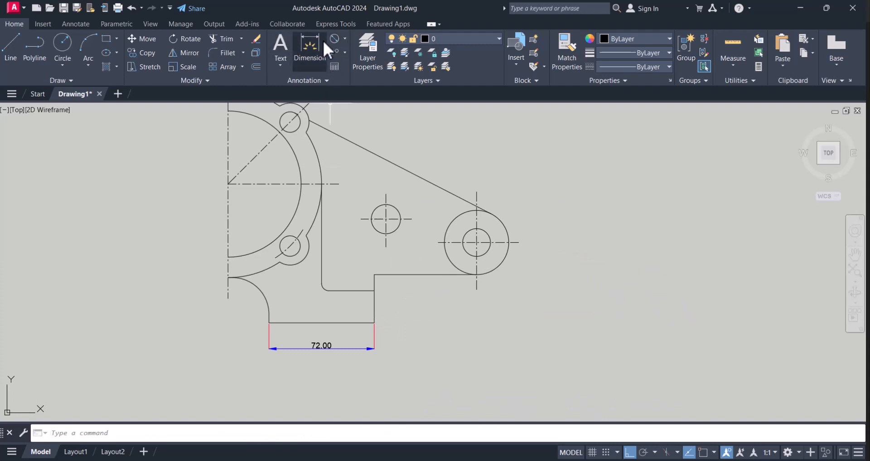
Step: Dimension the horizontal edge under the right boss and turn on object snap to align it with the base's length dimension
left_click(314, 42)
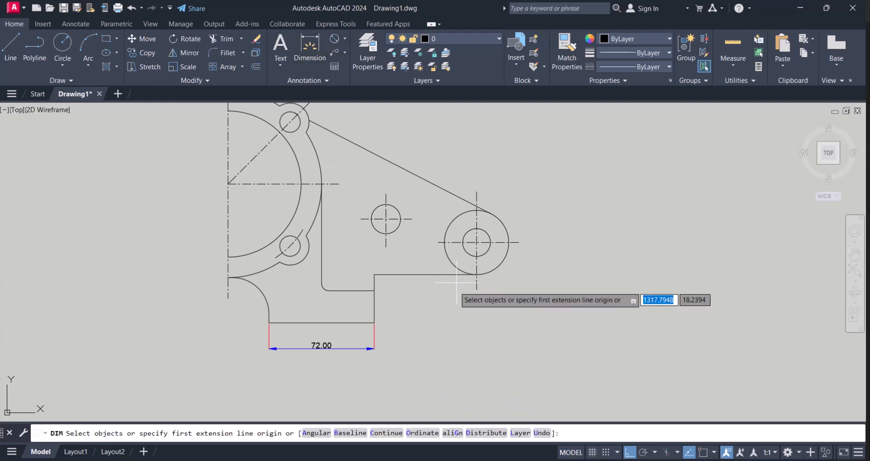
left_click(432, 275)
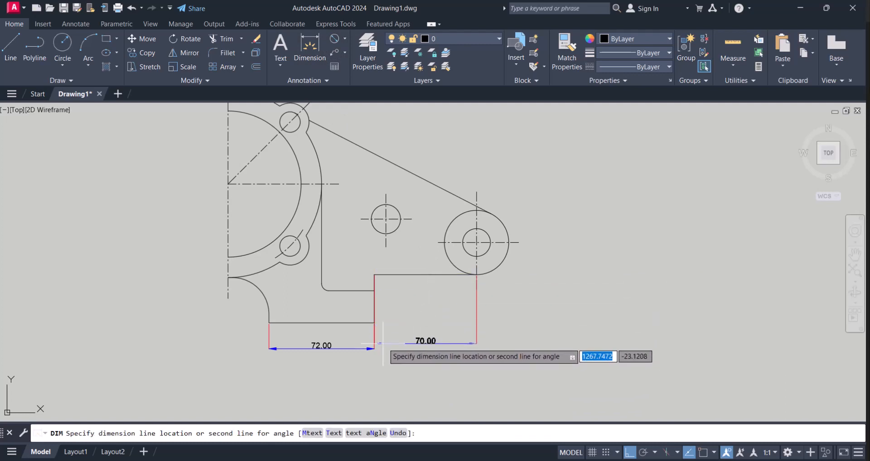
key("F3")
left_click(370, 348)
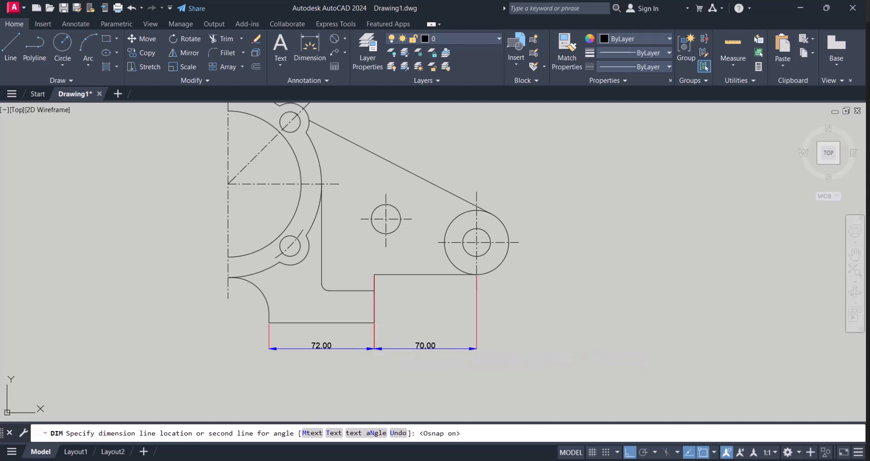
Step: Dimension the horizontal distance from the vertical centerline to the base's lower-left corner, in line with the existing bottom dimensions
scroll(499, 298, "down", 2)
scroll(503, 297, "up", 2)
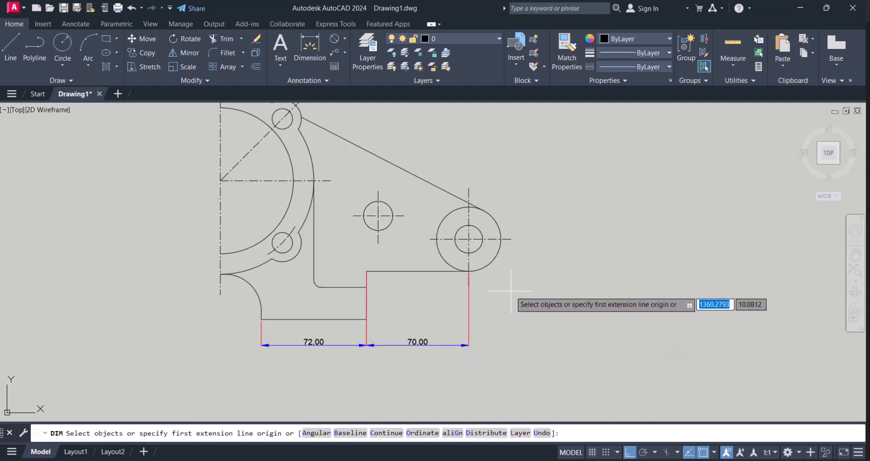
scroll(496, 308, "down", 2)
scroll(351, 335, "up", 2)
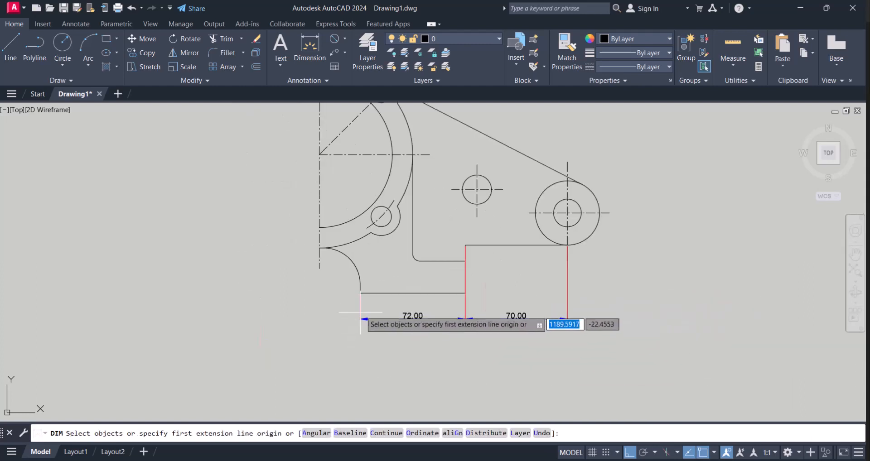
left_click(360, 294)
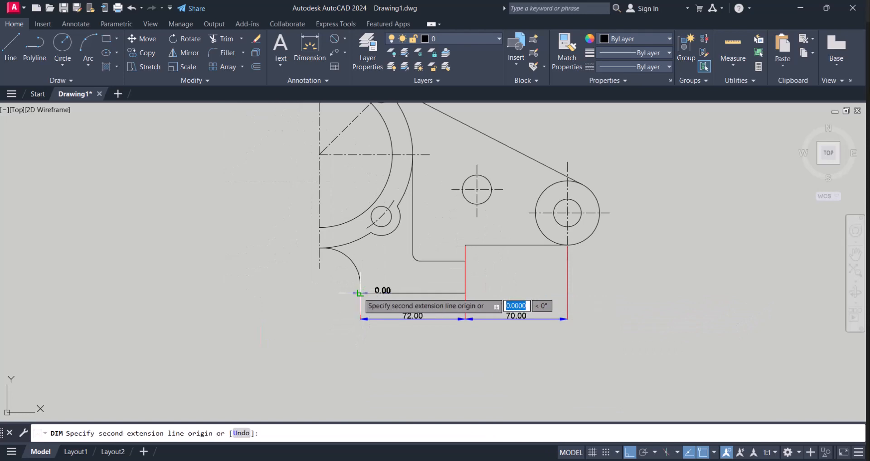
left_click(318, 269)
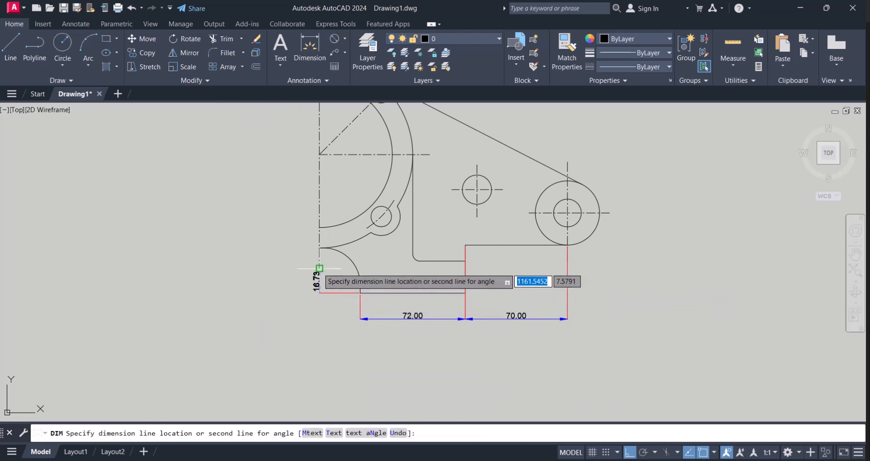
scroll(347, 316, "up", 2)
left_click(348, 316)
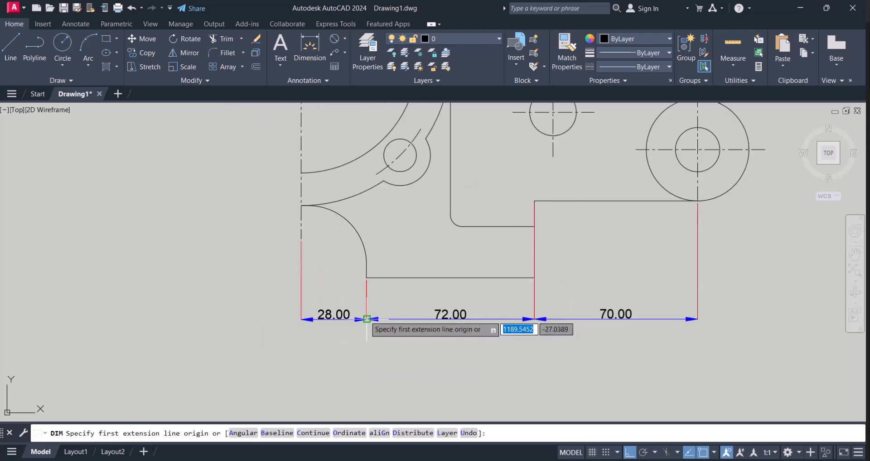
Step: Dimension the height from the base's lower-right corner to the inner ledge, placing it just right of the base
scroll(448, 308, "down", 4)
scroll(510, 282, "up", 4)
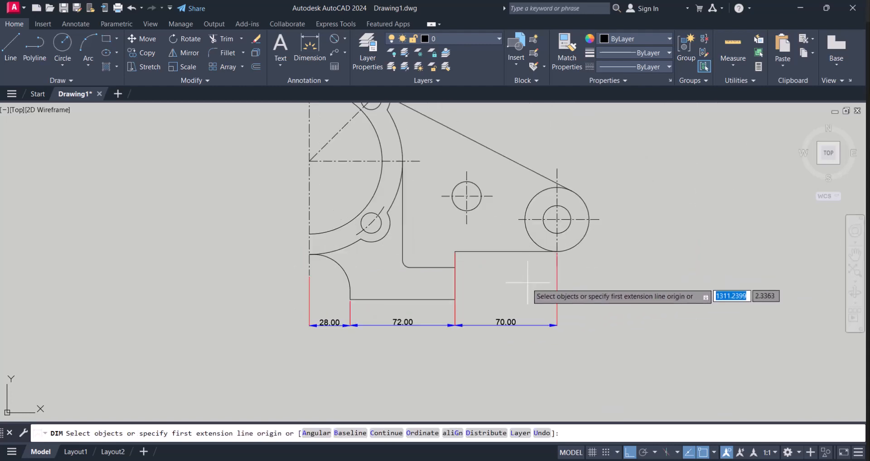
left_click(436, 306)
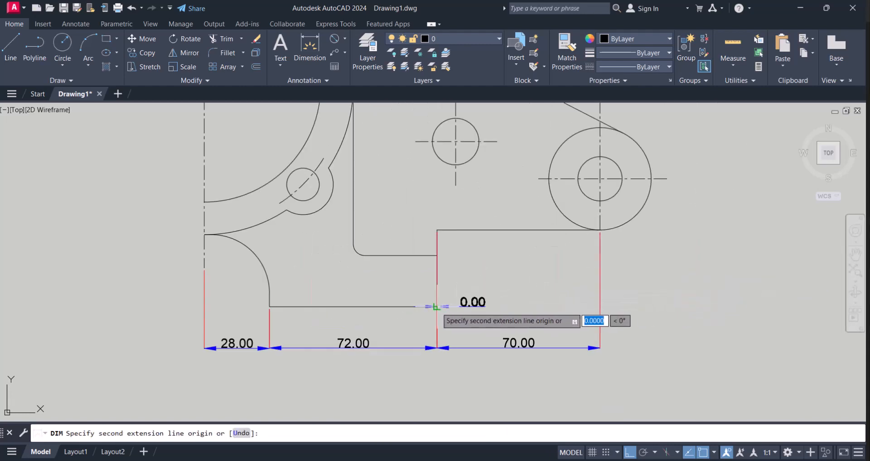
left_click(437, 255)
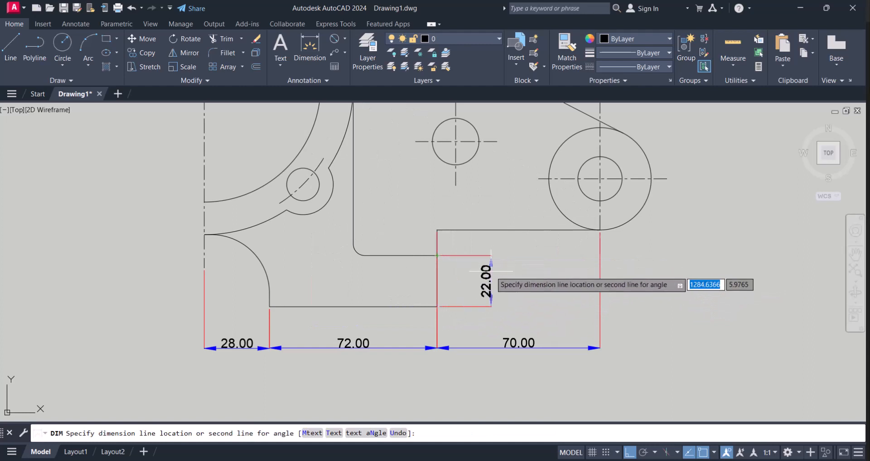
left_click(473, 274)
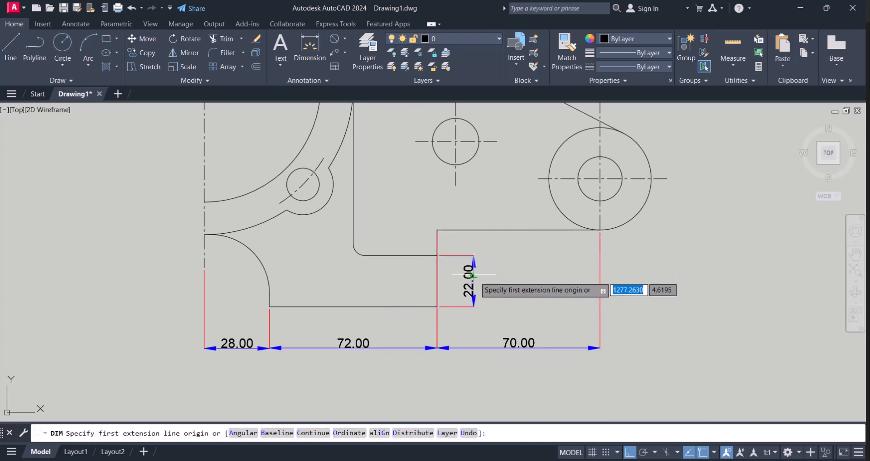
key("Escape")
key("Return")
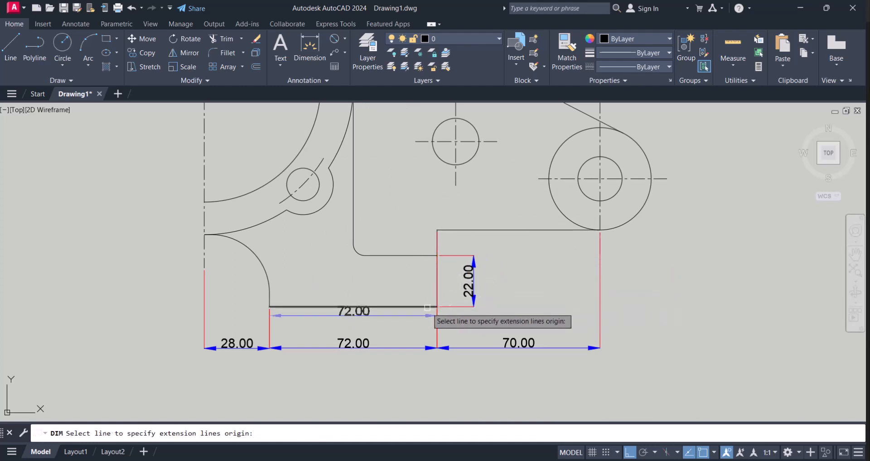
key("Escape")
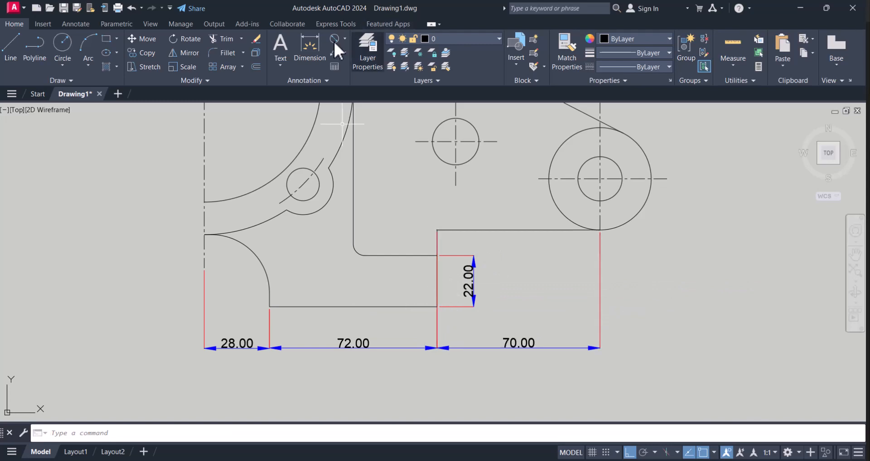
Step: Dimension the full height of the base's right edge, placing it outside the ledge height dimension
left_click(318, 45)
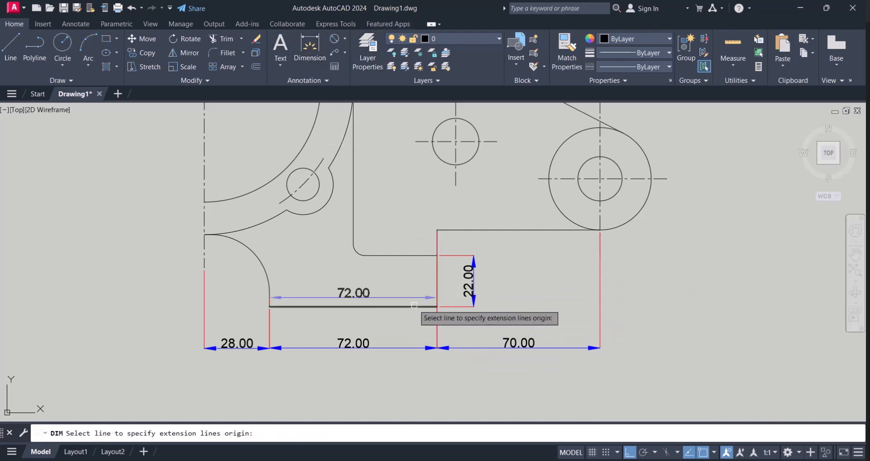
left_click(436, 307)
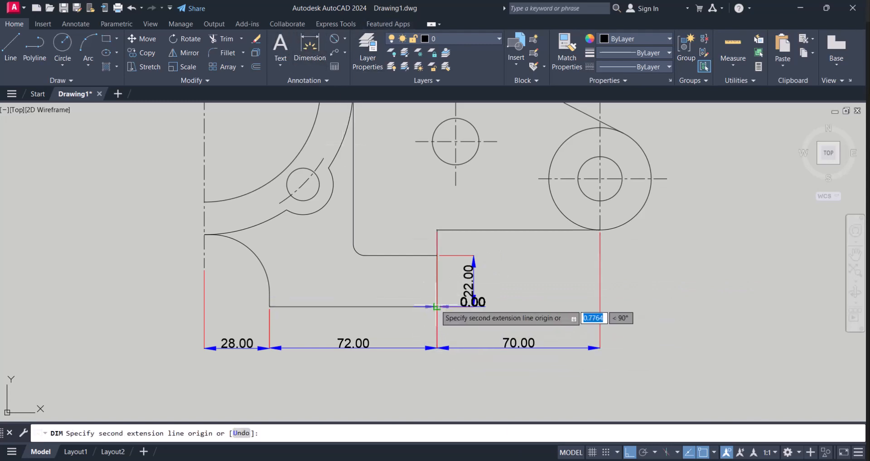
left_click(436, 230)
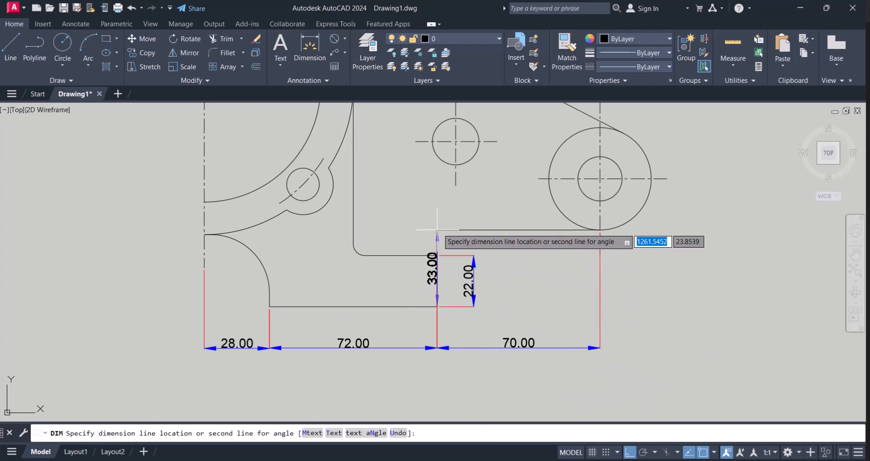
left_click(501, 270)
scroll(498, 272, "down", 3)
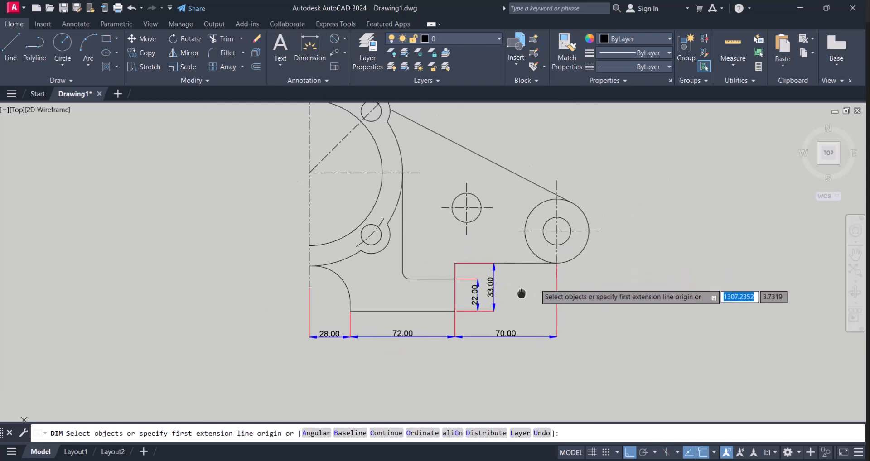
scroll(517, 279, "up", 2)
scroll(453, 299, "down", 2)
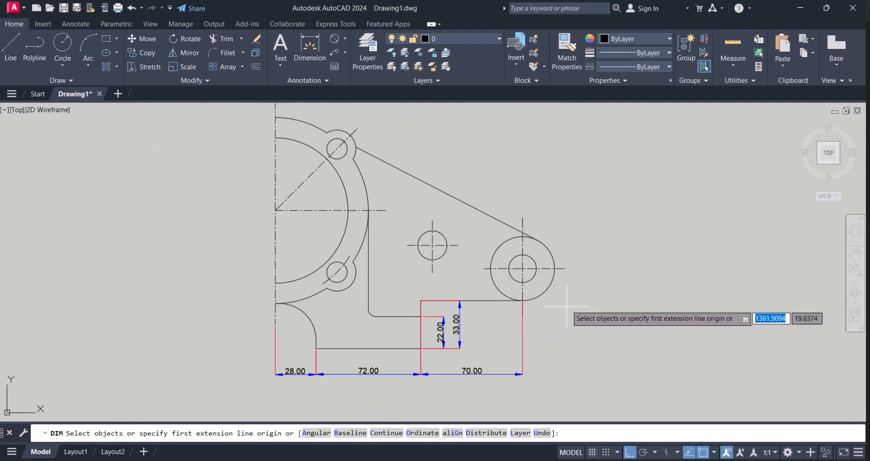
key("Escape")
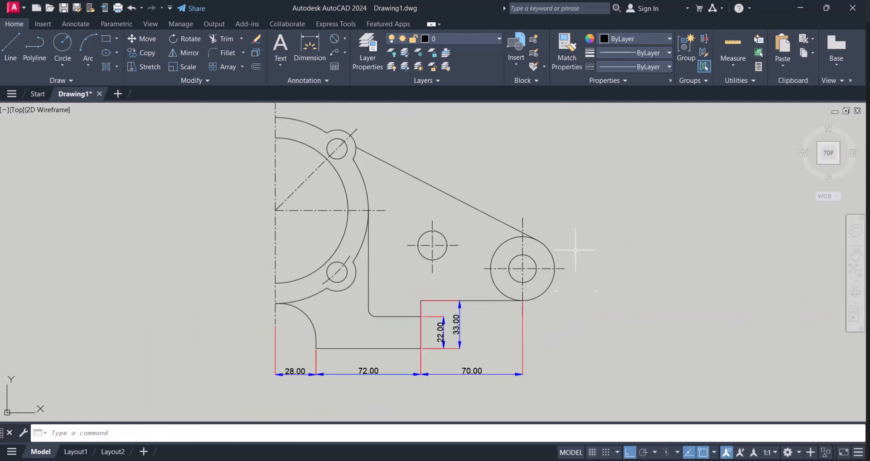
Step: Dimension the horizontal distance between the vertical centerlines of the middle hole and the right boss, placing it above the part
left_click(310, 44)
scroll(521, 222, "up", 2)
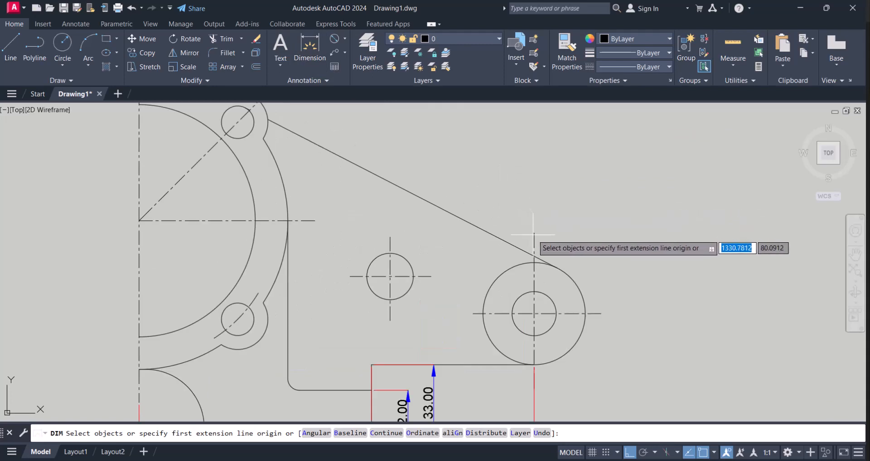
left_click(534, 250)
left_click(390, 236)
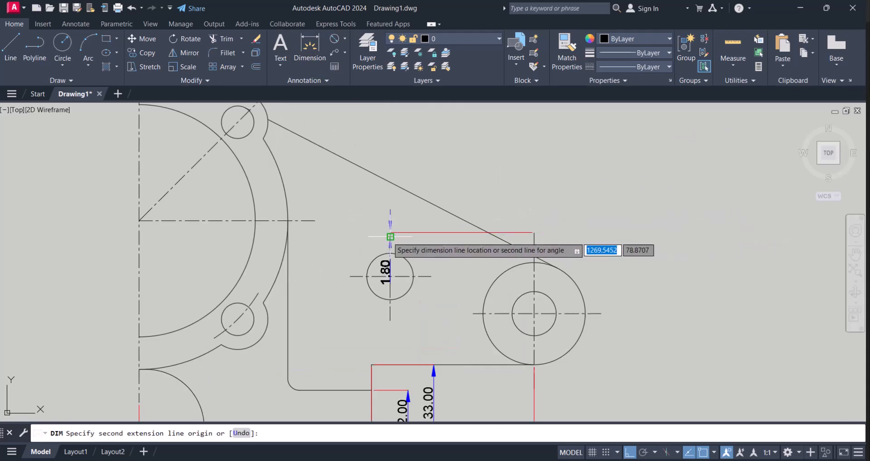
scroll(414, 186, "down", 6)
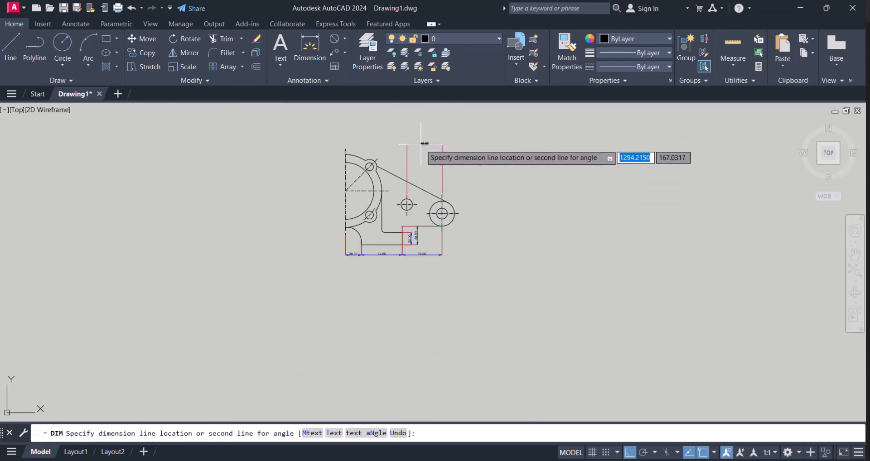
left_click(423, 160)
scroll(421, 161, "up", 4)
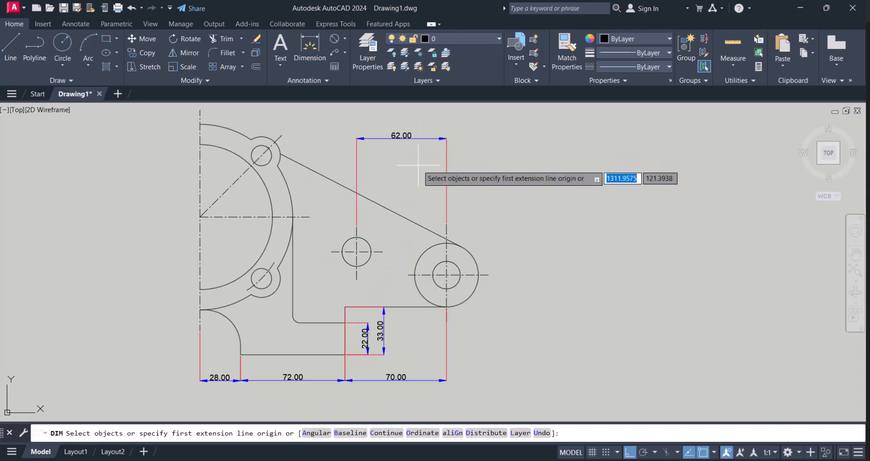
key("Escape")
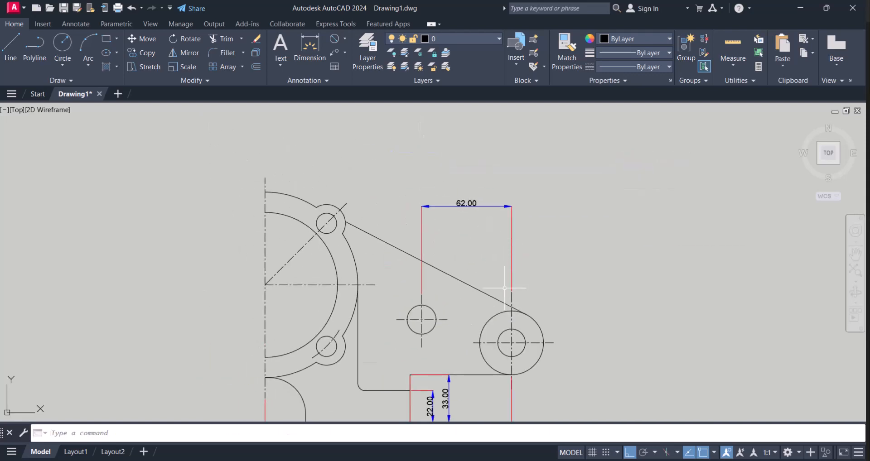
Step: Dimension the horizontal distance from the main vertical centerline to the right boss's centerline, placing it above the hole-to-boss dimension
key("space")
left_click(510, 292)
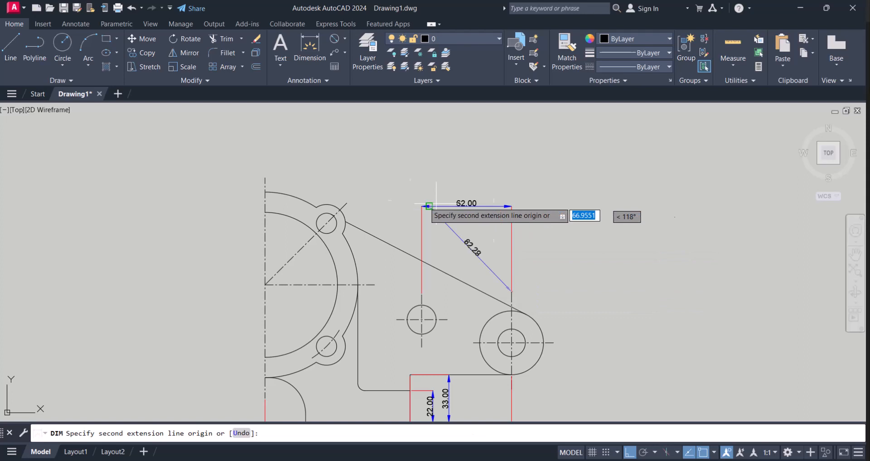
left_click(265, 178)
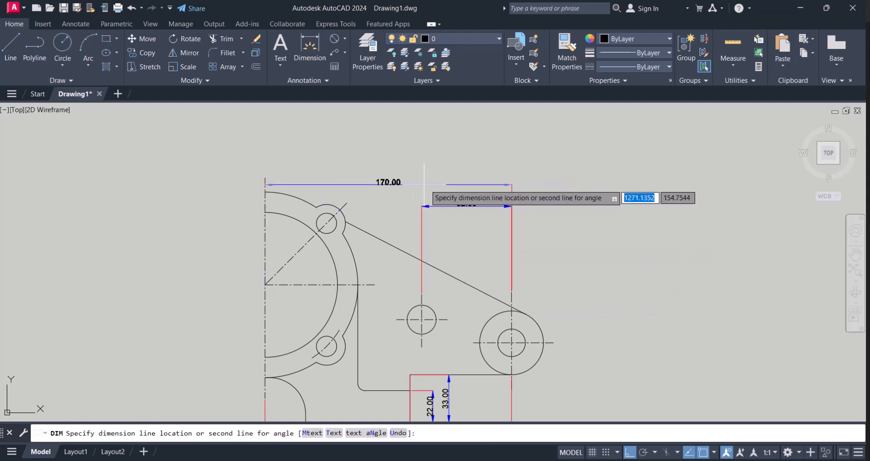
left_click(482, 170)
middle_click_drag(541, 285, 544, 198)
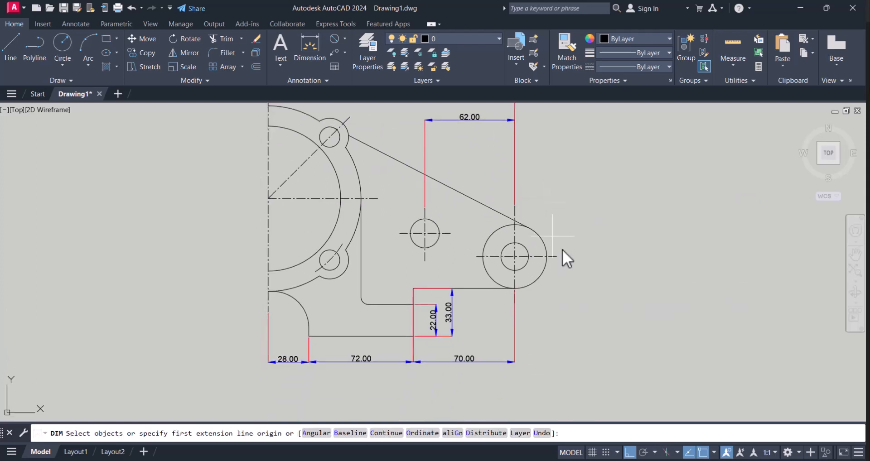
key("Escape")
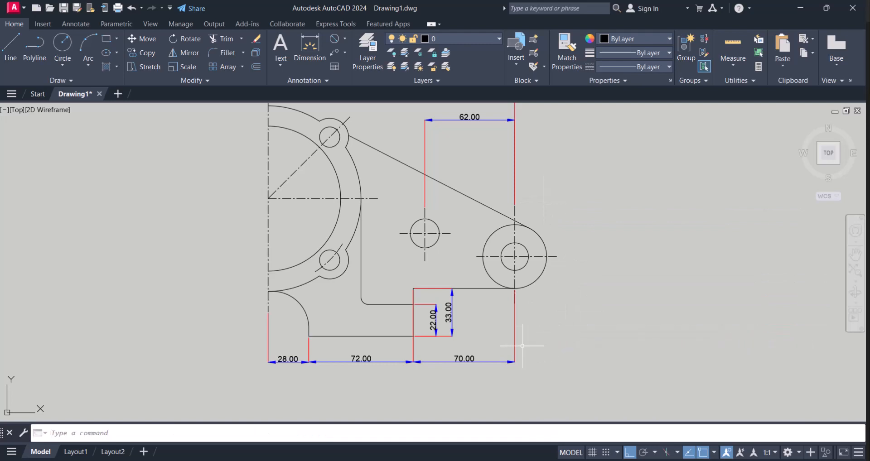
Step: Dimension the height from the base's lower-right corner to the right boss's horizontal centerline, placing it to the right of the boss
key("Return")
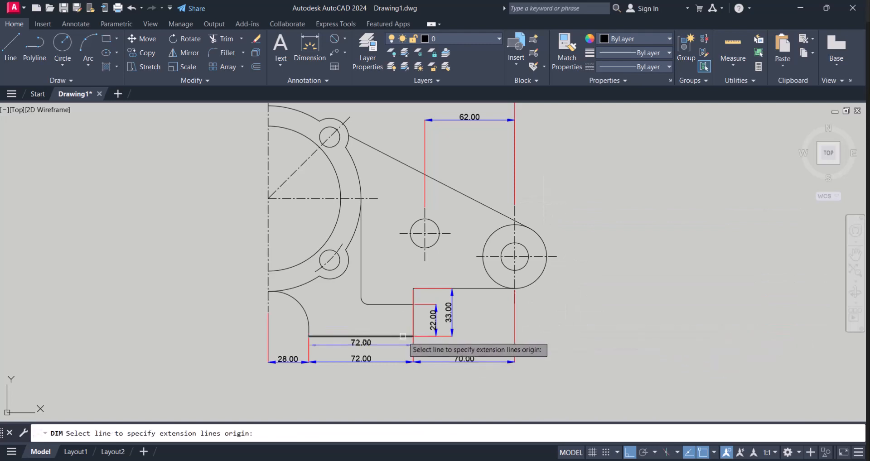
key("Escape")
key("Return")
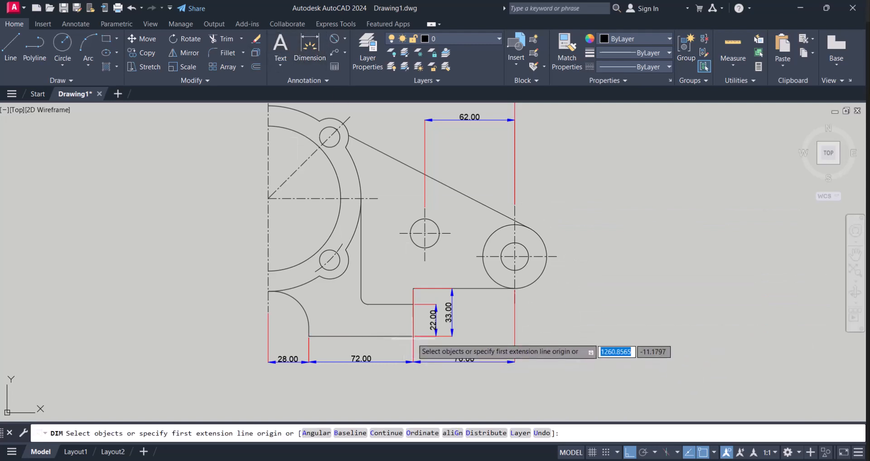
left_click(413, 337)
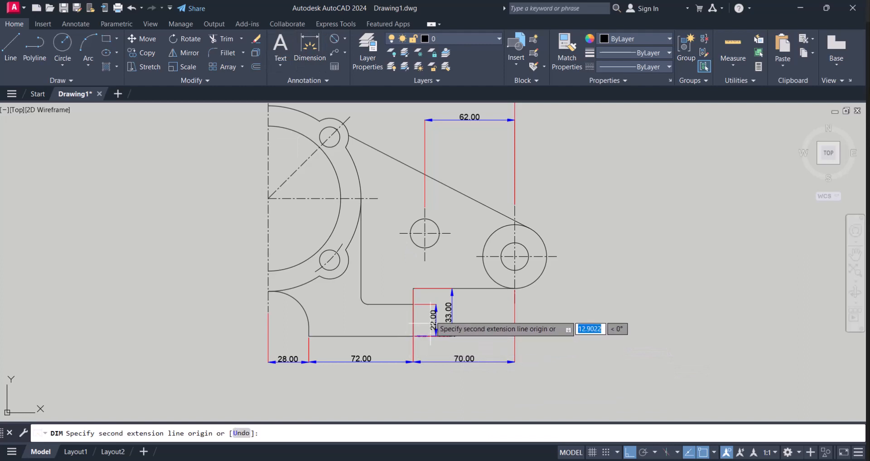
left_click(556, 257)
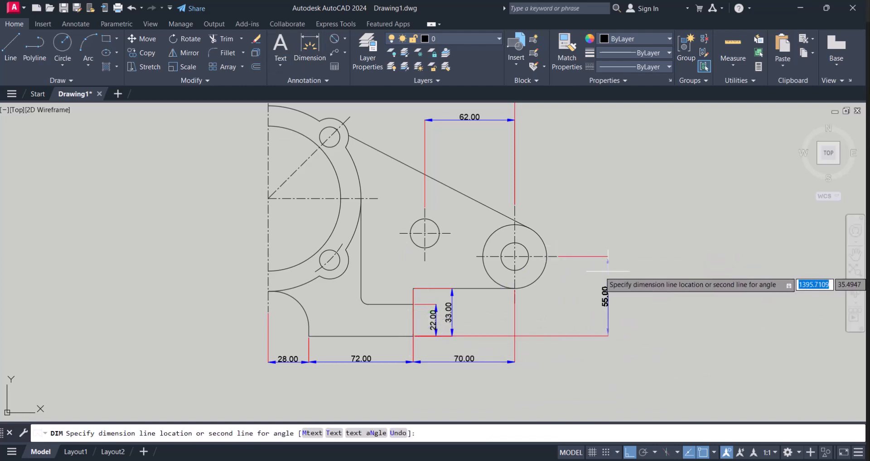
left_click(607, 272)
key("Escape")
Step: Dimension the vertical distance between the right boss's and middle hole's horizontal centerlines, placing it in line above the boss height dimension
key("Return")
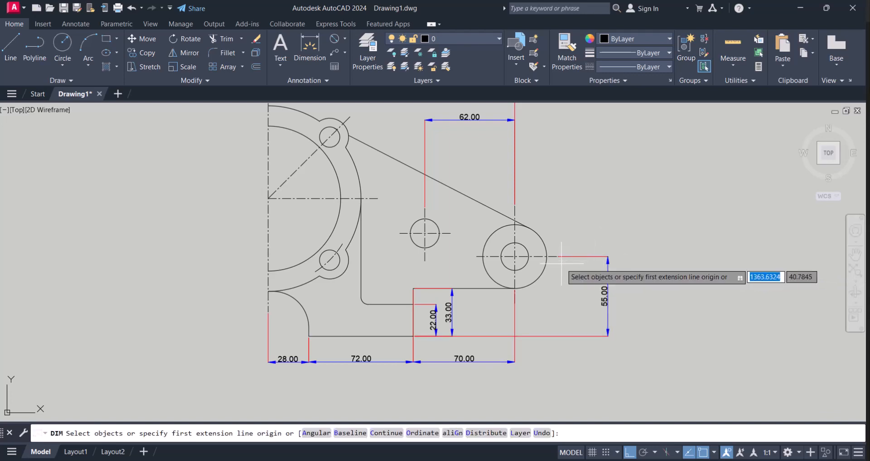
left_click(556, 256)
left_click(451, 233)
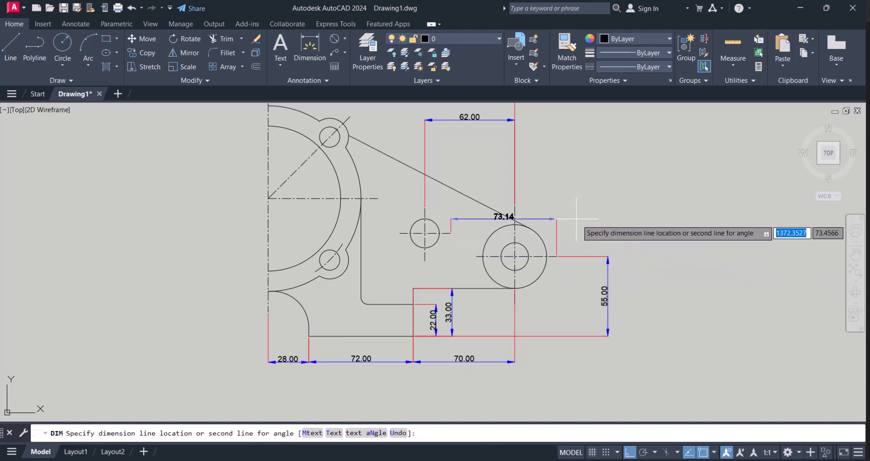
left_click(607, 245)
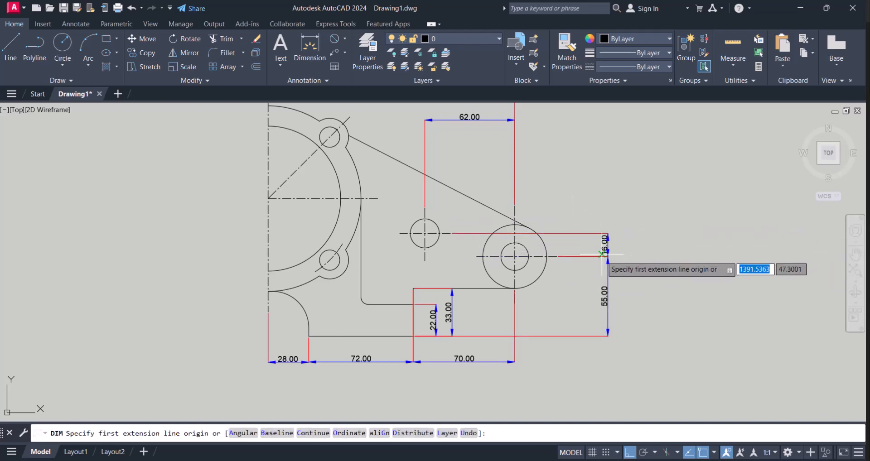
key("Escape")
middle_click_drag(502, 267, 477, 267)
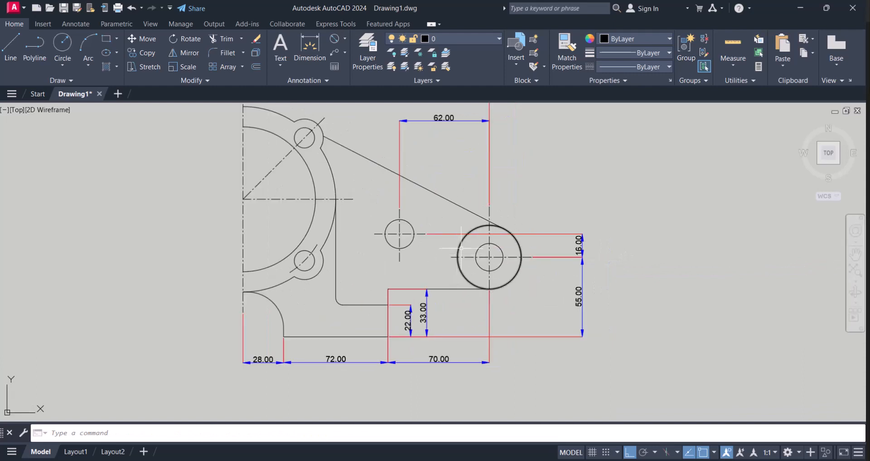
scroll(447, 324, "up", 6)
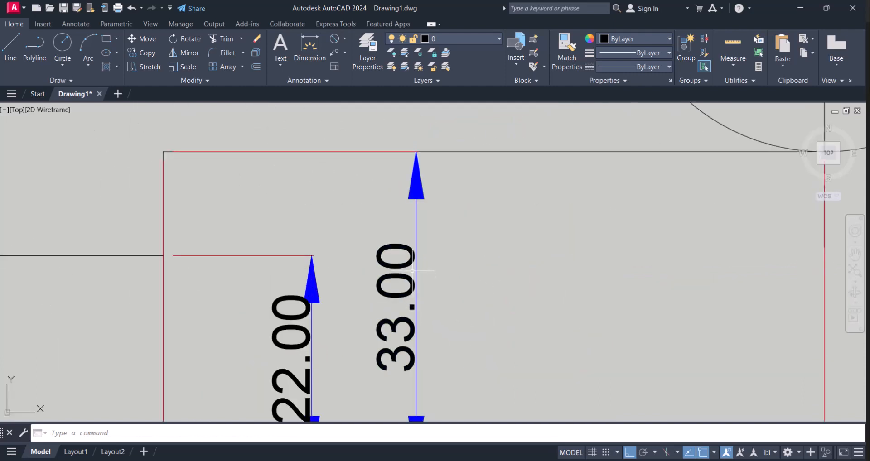
scroll(414, 281, "down", 4)
scroll(436, 280, "down", 2)
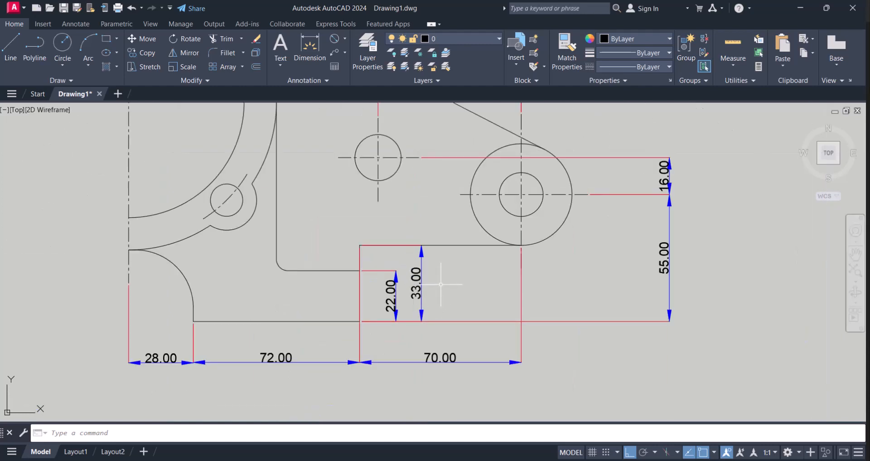
scroll(462, 272, "down", 2)
scroll(493, 324, "up", 6)
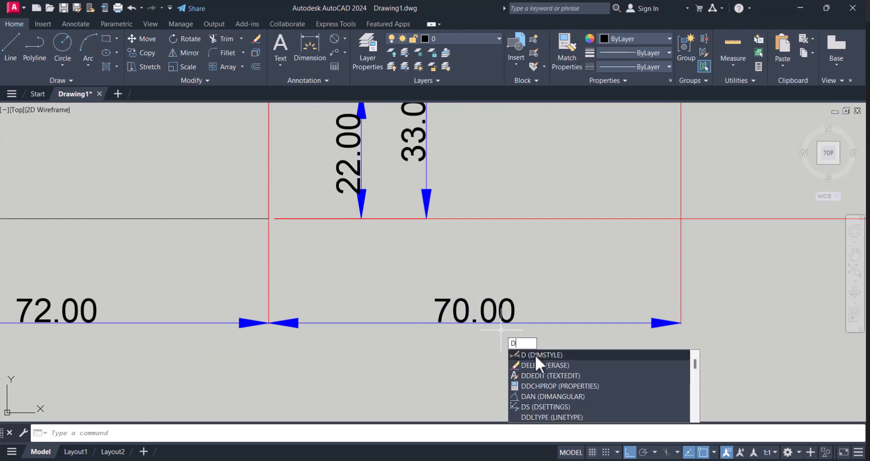
Step: Open the Standard dimension style for modification and review its line, arrow, text and primary unit settings
left_click(535, 355)
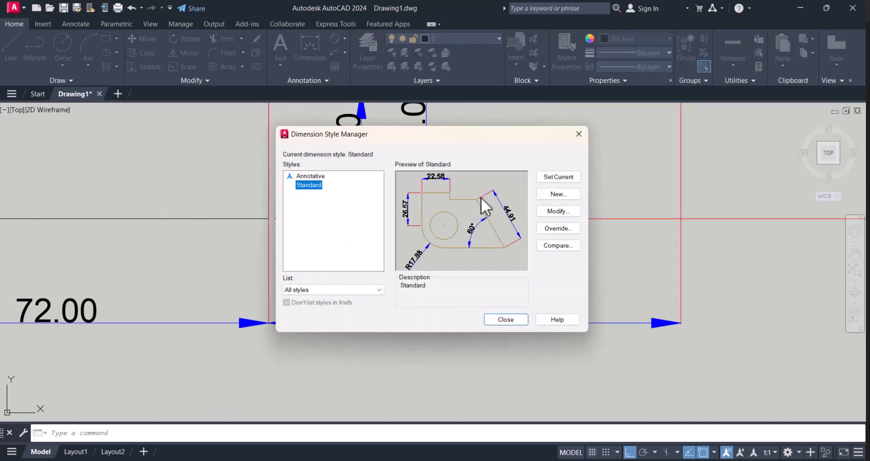
left_click(555, 212)
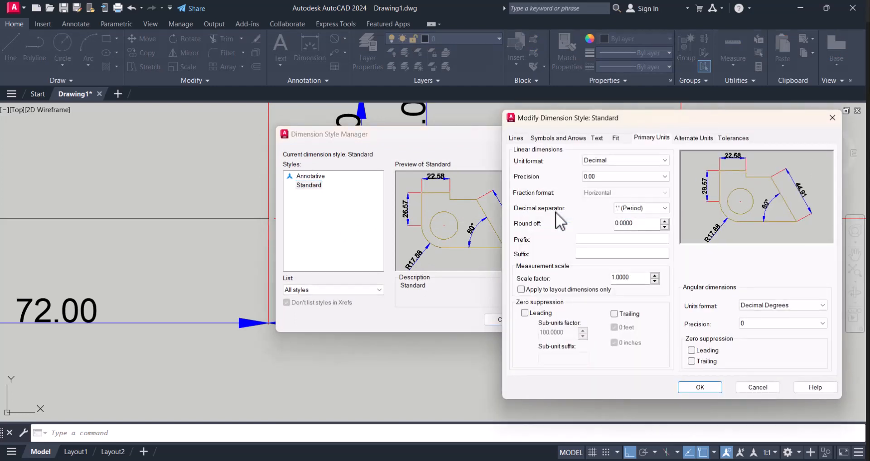
left_click(516, 138)
left_click(546, 139)
left_click(646, 140)
left_click_drag(646, 119, 562, 117)
left_click(432, 137)
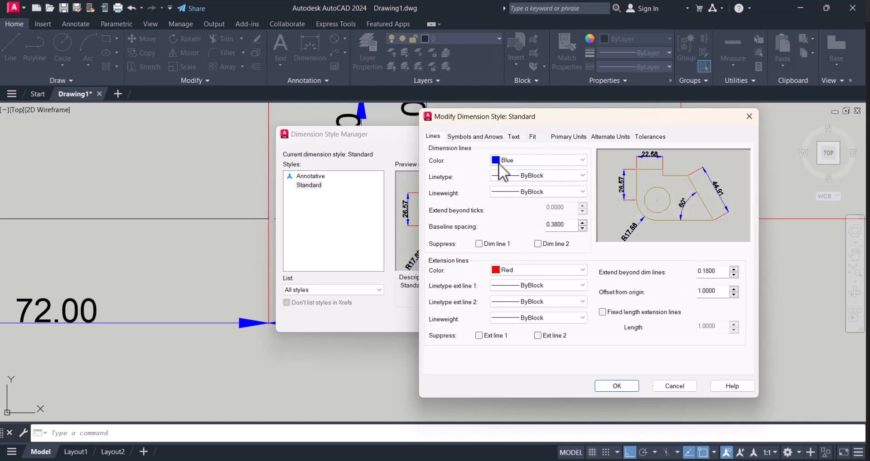
left_click(467, 136)
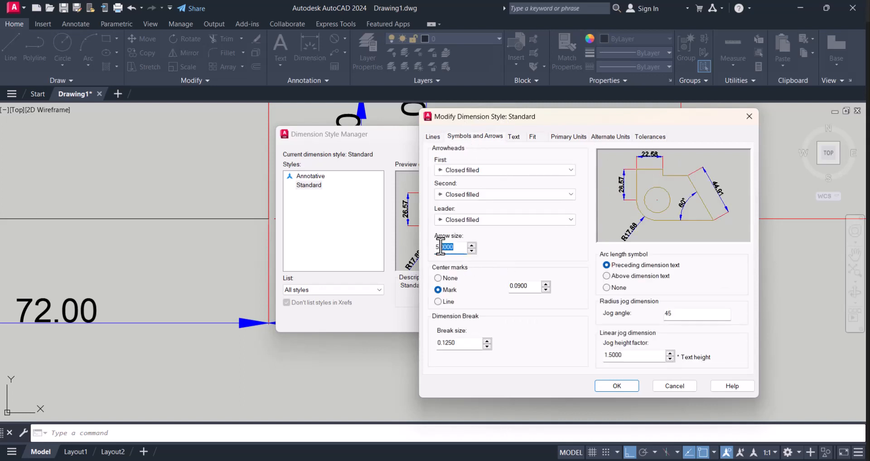
left_click(513, 136)
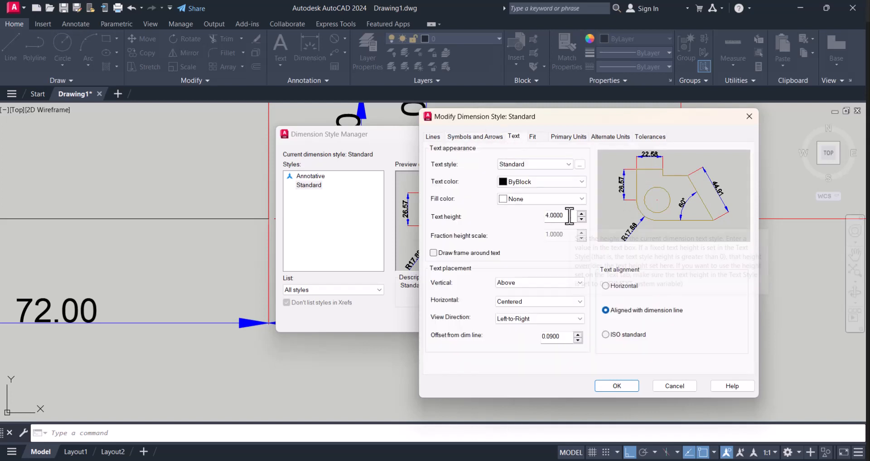
left_click(569, 216)
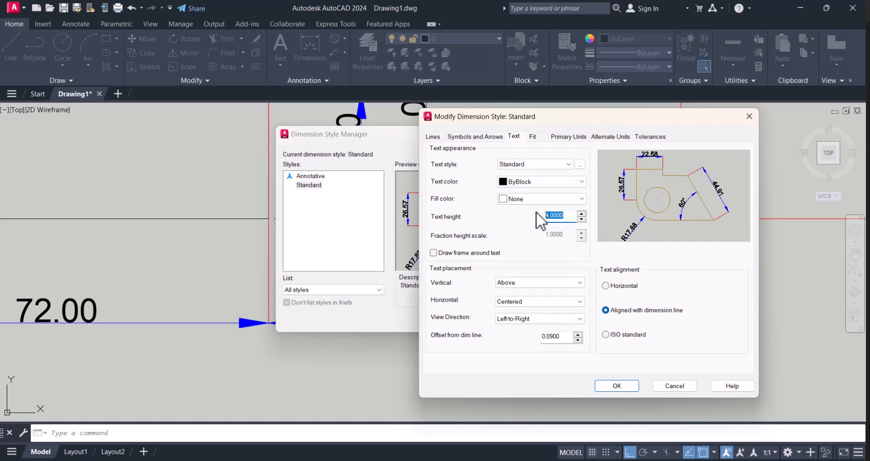
Step: Set the Standard dimension style's text color to Magenta after trying Cyan
left_click(561, 180)
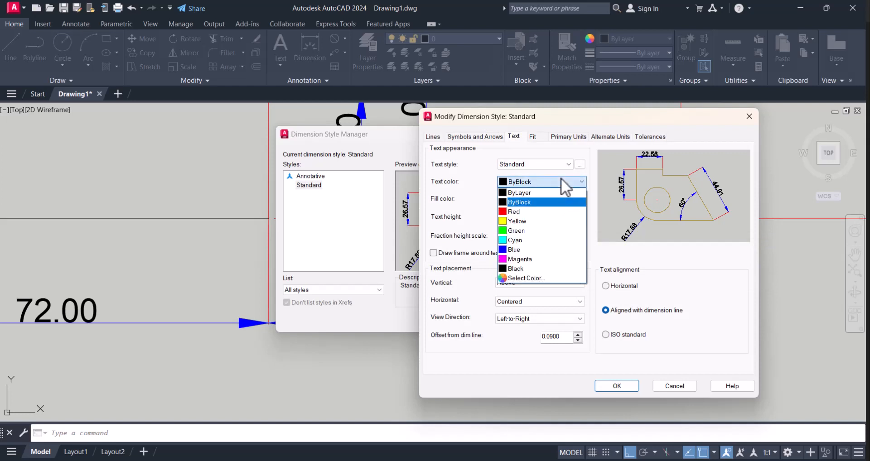
left_click(525, 239)
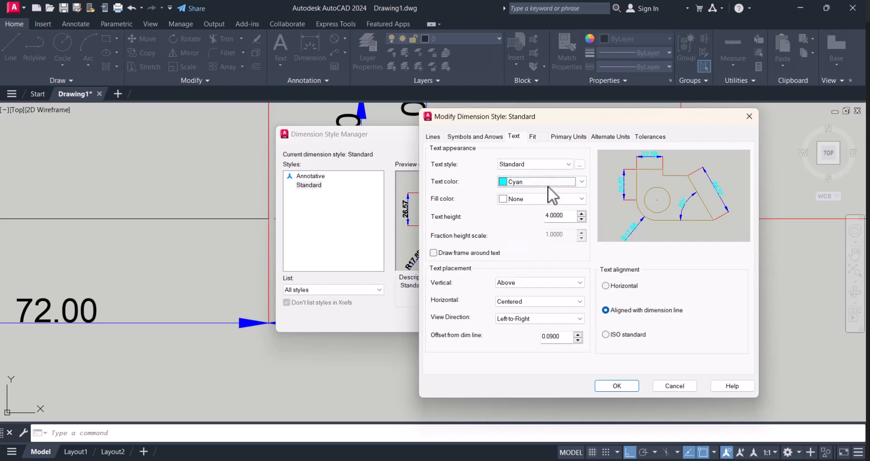
left_click(548, 187)
left_click(512, 258)
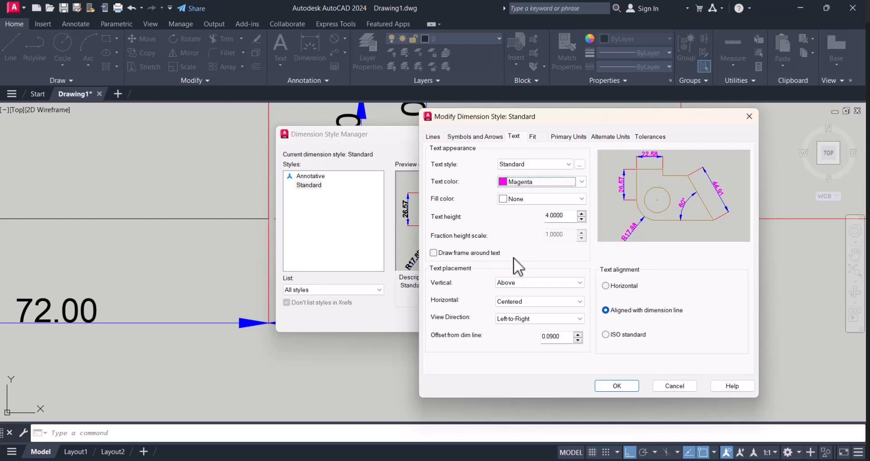
Step: Set the linear dimension precision of the Standard style to 0, apply the style changes and close the style manager
left_click(567, 136)
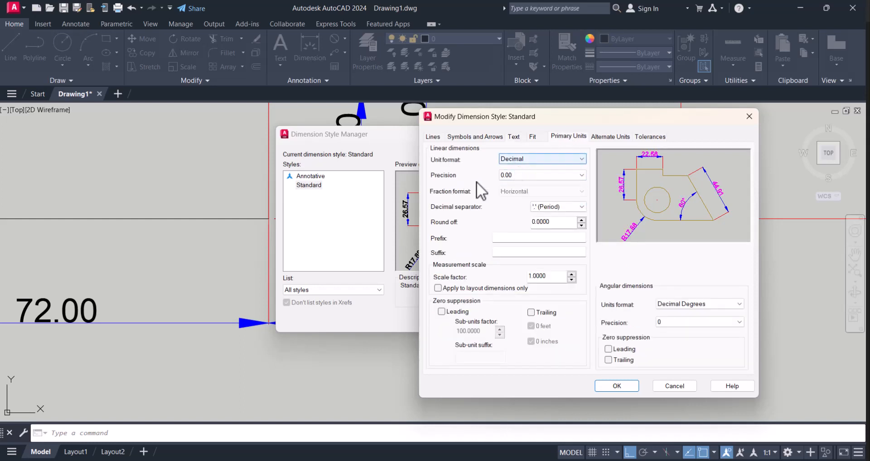
left_click(531, 176)
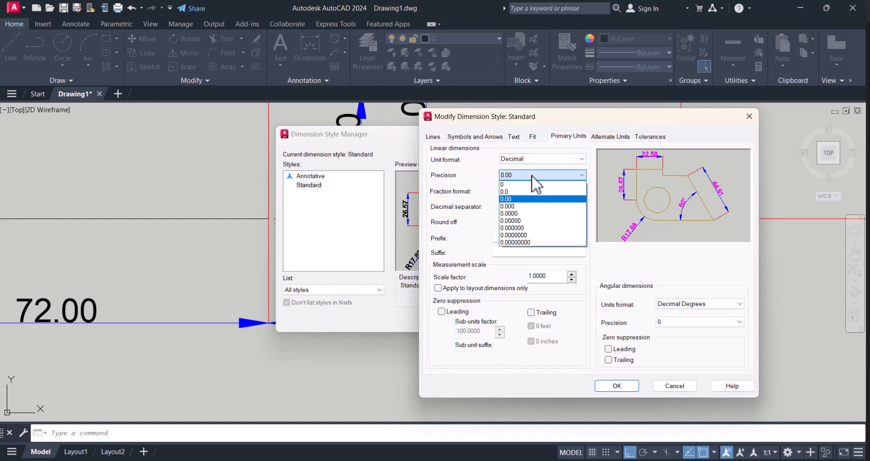
left_click(520, 184)
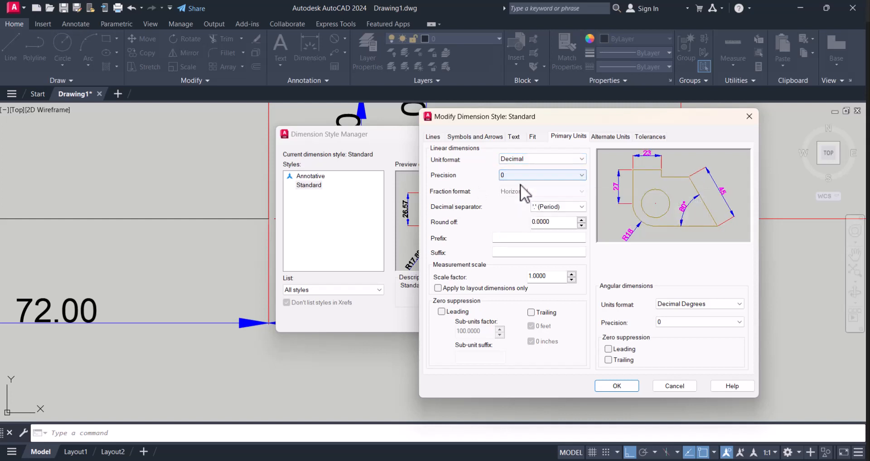
left_click(616, 385)
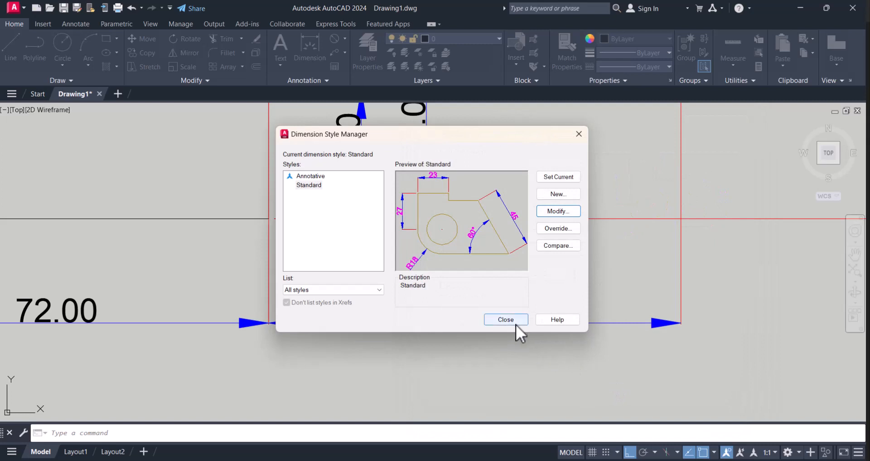
left_click(516, 324)
Step: Inspect the restyled dimensions, reopen the Standard dimension style and set its linear precision to 0.0000
scroll(525, 340, "down", 5)
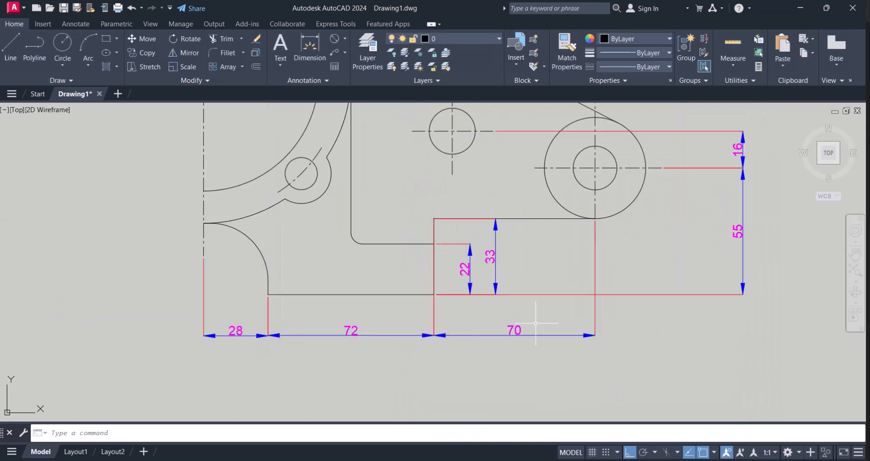
scroll(512, 339, "up", 5)
scroll(516, 317, "down", 4)
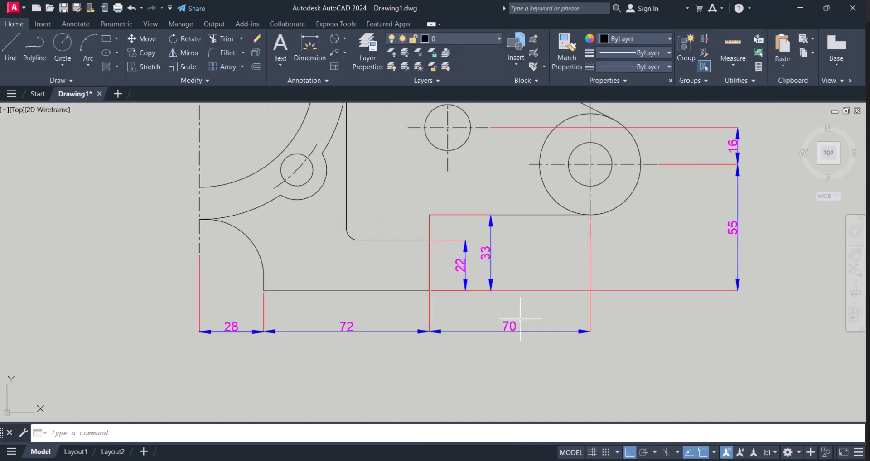
middle_click_drag(509, 258, 482, 292)
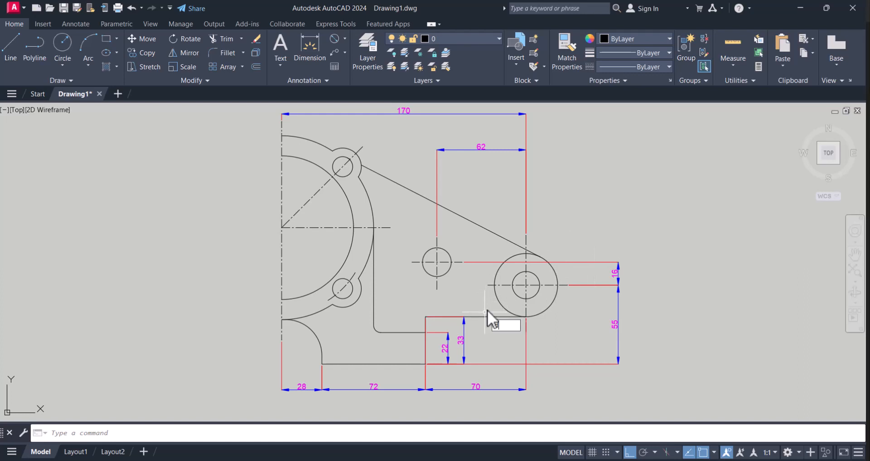
type("d")
key("Return")
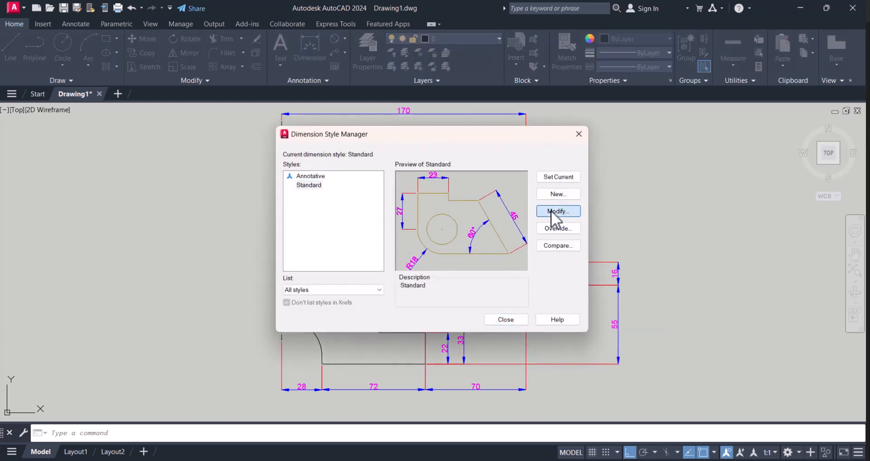
left_click(551, 210)
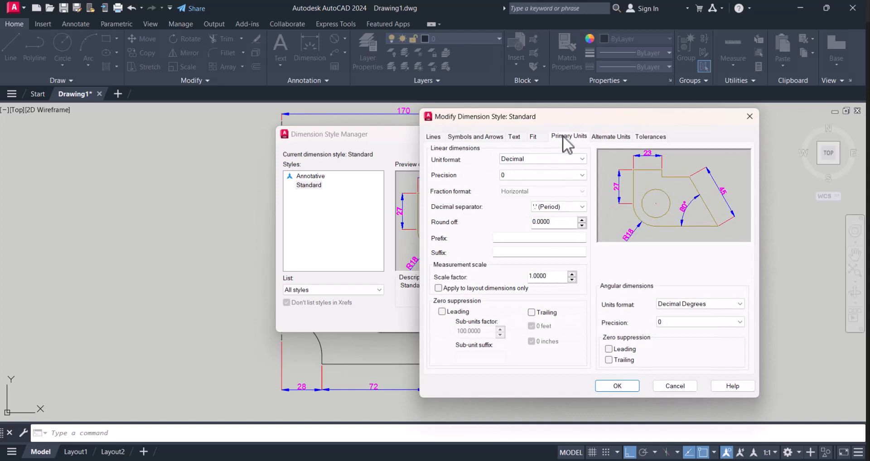
left_click(580, 175)
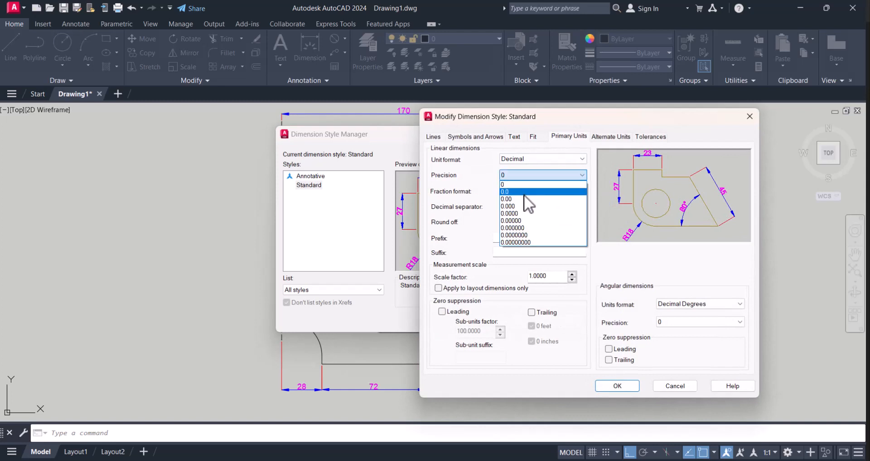
left_click(517, 213)
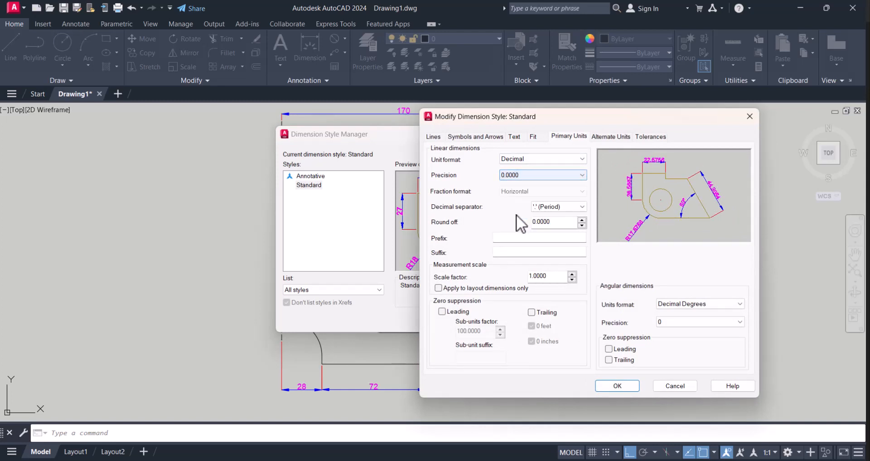
Step: Set the Standard dimension style's decimal separator to Comma and apply the style changes
left_click(582, 206)
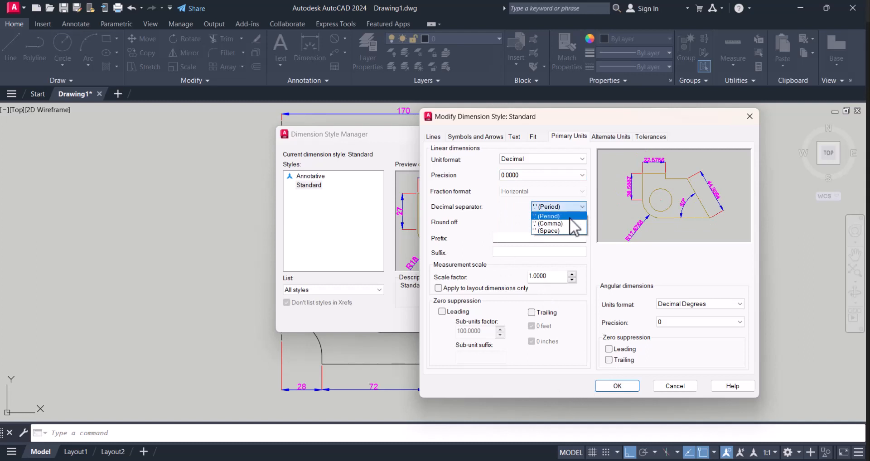
left_click(548, 217)
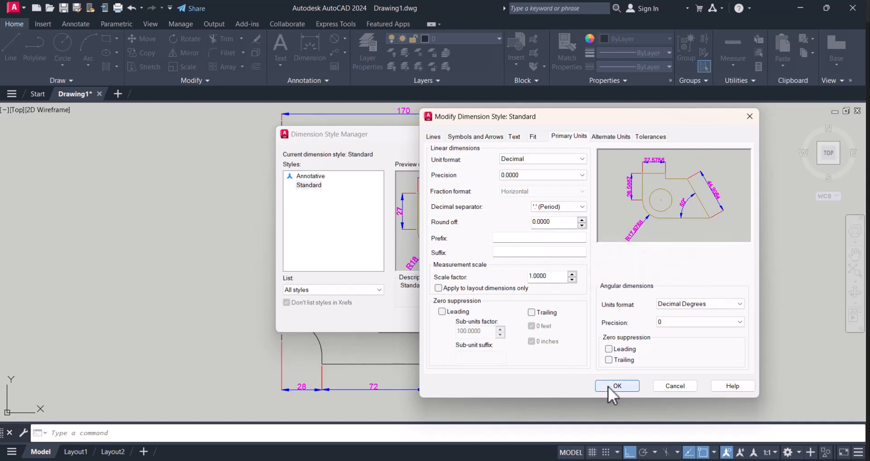
left_click(582, 206)
left_click(552, 224)
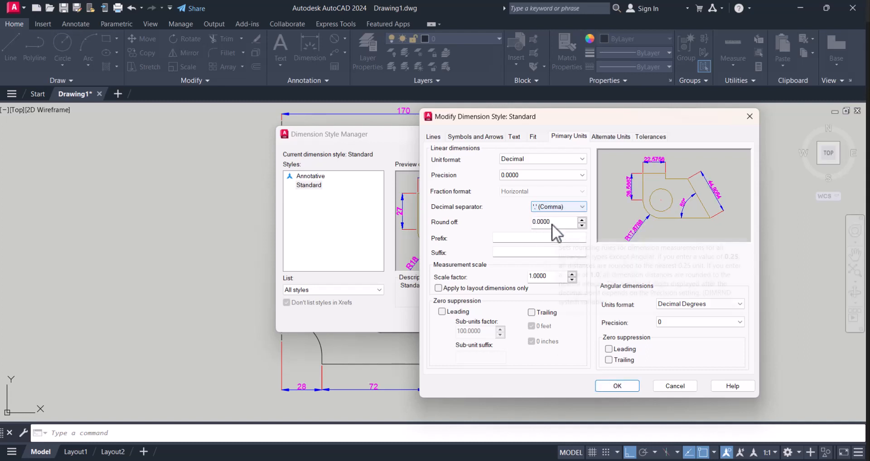
left_click(614, 385)
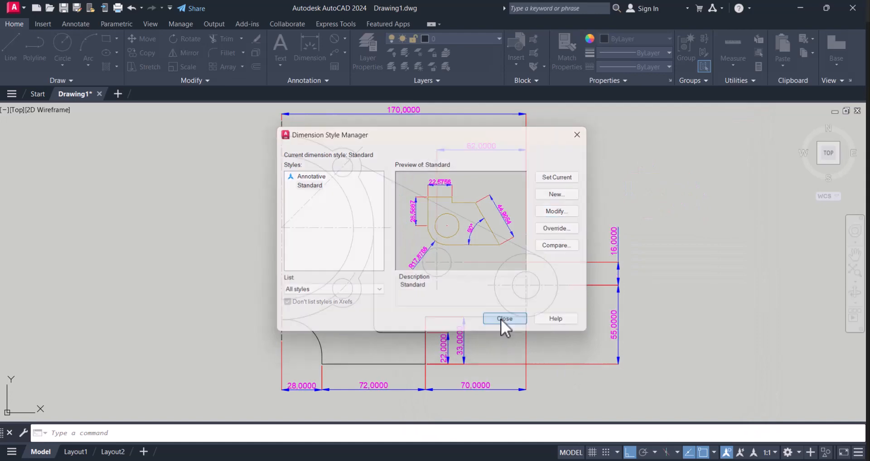
Step: Close the style manager and examine the decimal separators in the dimension text around the bracket
left_click(501, 319)
scroll(620, 315, "up", 10)
scroll(621, 315, "down", 10)
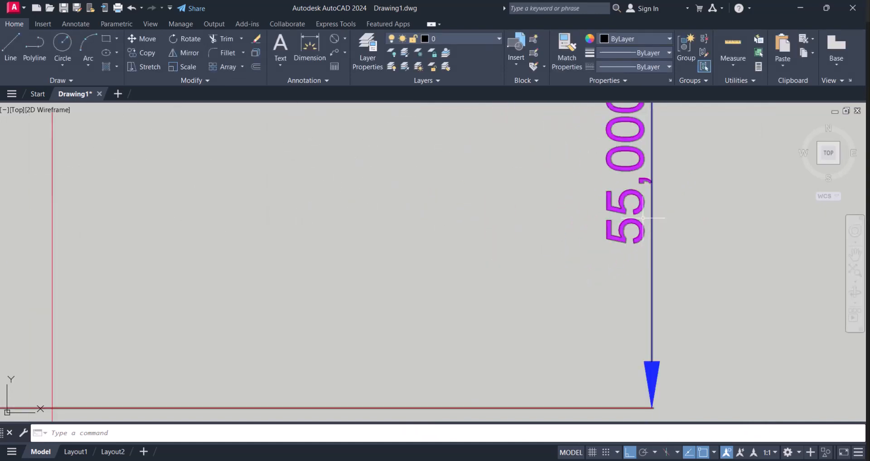
mouse_move(365, 209)
middle_mouse_down()
mouse_move(469, 239)
mouse_move(489, 292)
middle_mouse_up()
scroll(469, 240, "down", 2)
scroll(422, 281, "up", 2)
scroll(423, 281, "down", 4)
middle_click_drag(463, 256, 452, 300)
scroll(425, 180, "up", 2)
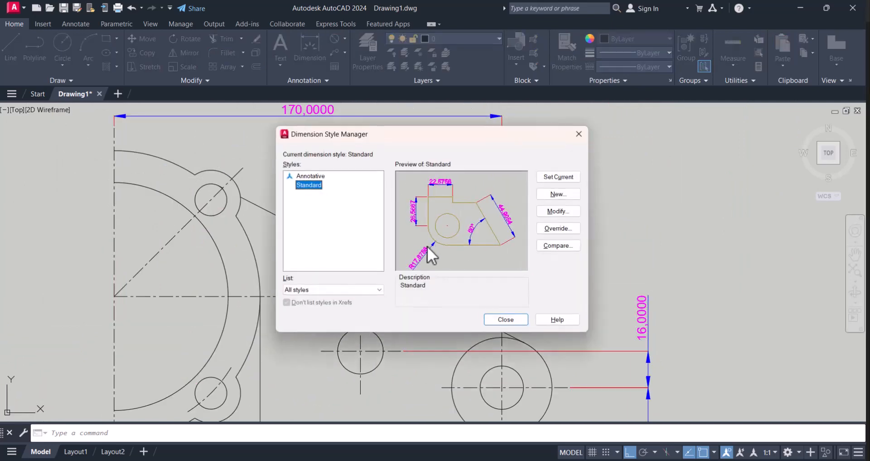
Step: Set the Standard dimension style's decimal separator to Period and its linear precision to 0.0, apply the changes and check the drawing's dimensions
left_click(553, 211)
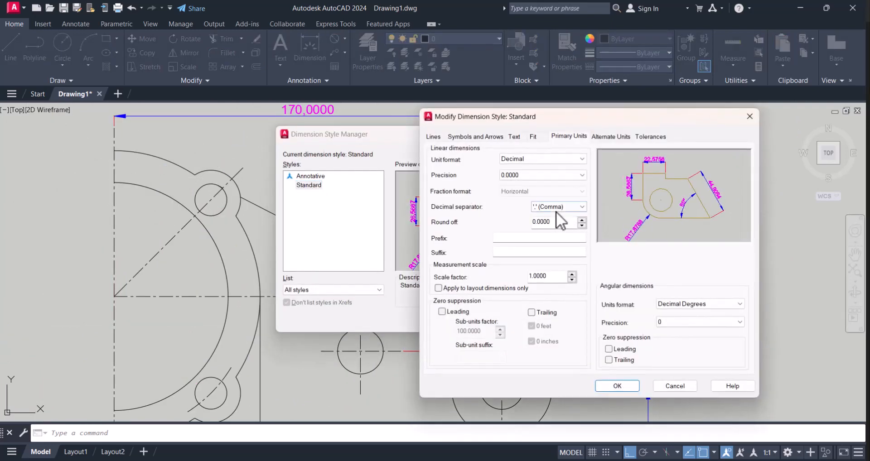
left_click(568, 206)
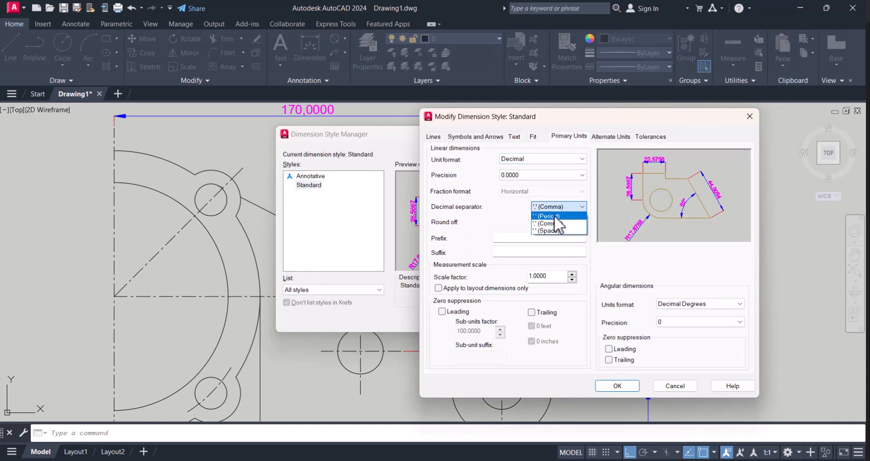
left_click(553, 216)
left_click(528, 178)
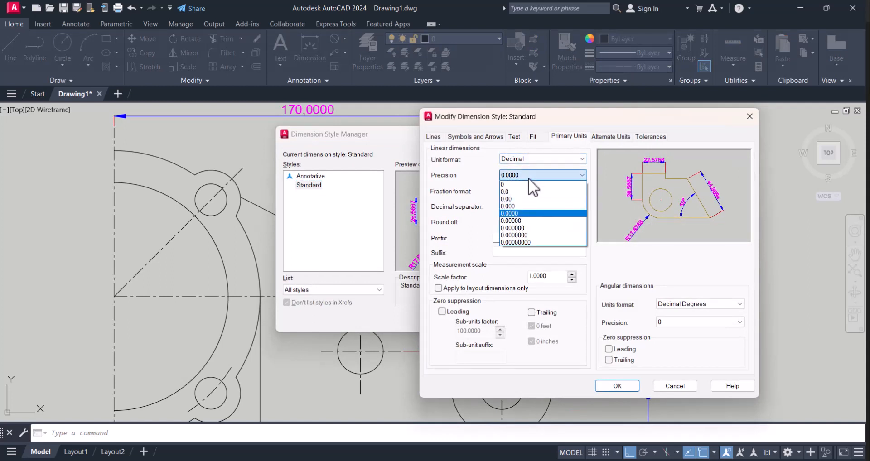
left_click(514, 192)
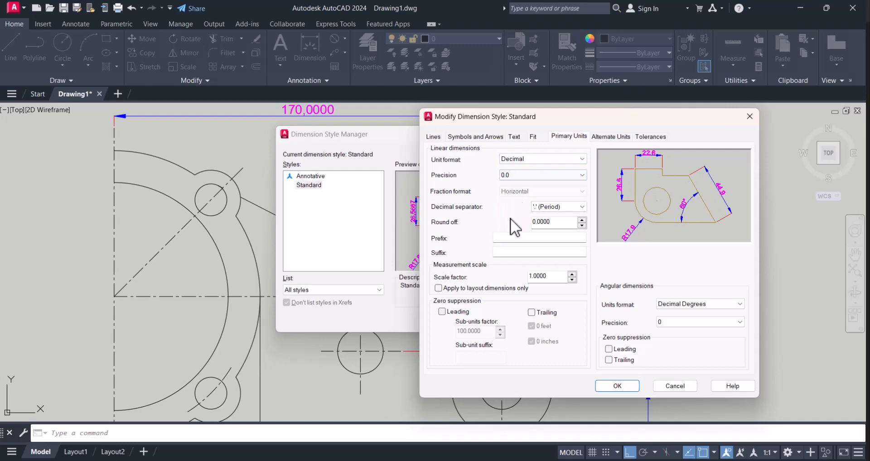
left_click(613, 381)
left_click(510, 321)
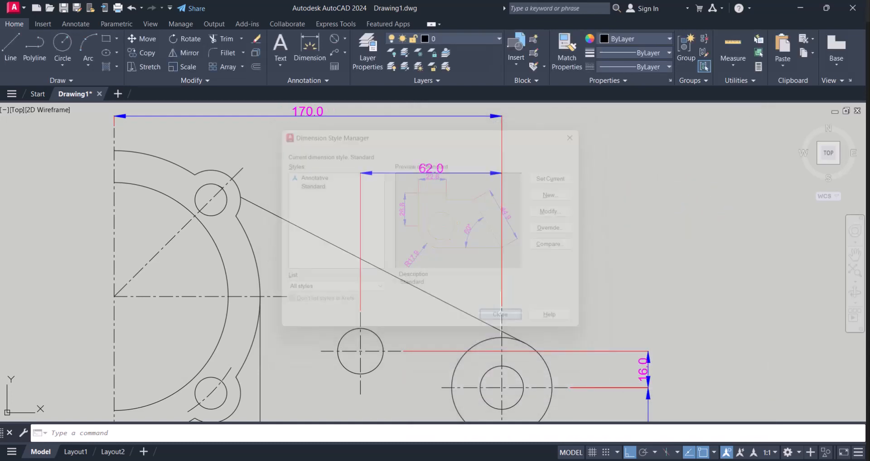
scroll(488, 278, "down", 2)
scroll(488, 278, "down", 1)
scroll(488, 268, "up", 3)
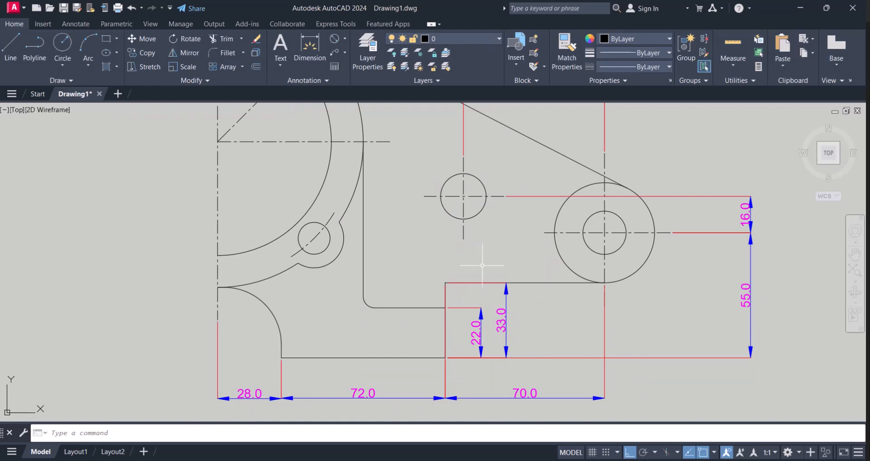
scroll(484, 286, "down", 3)
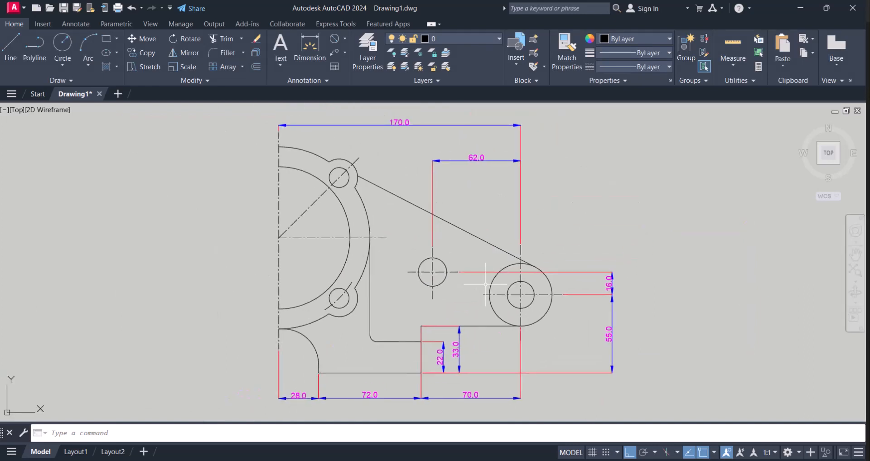